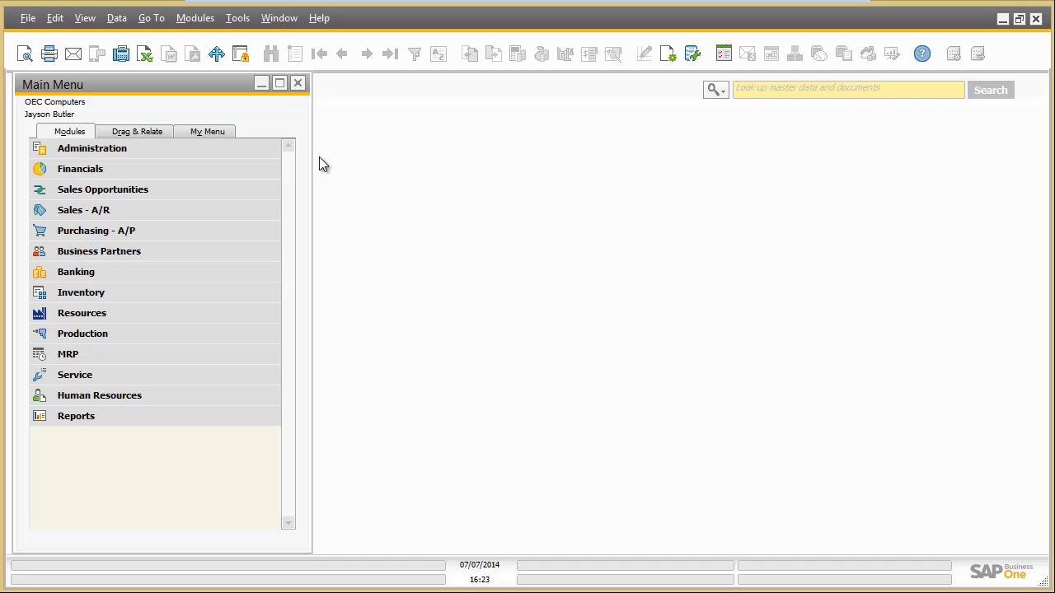
Hide the Payment Wizard function in the company's general settings and confirm the change.
left_click(257, 148)
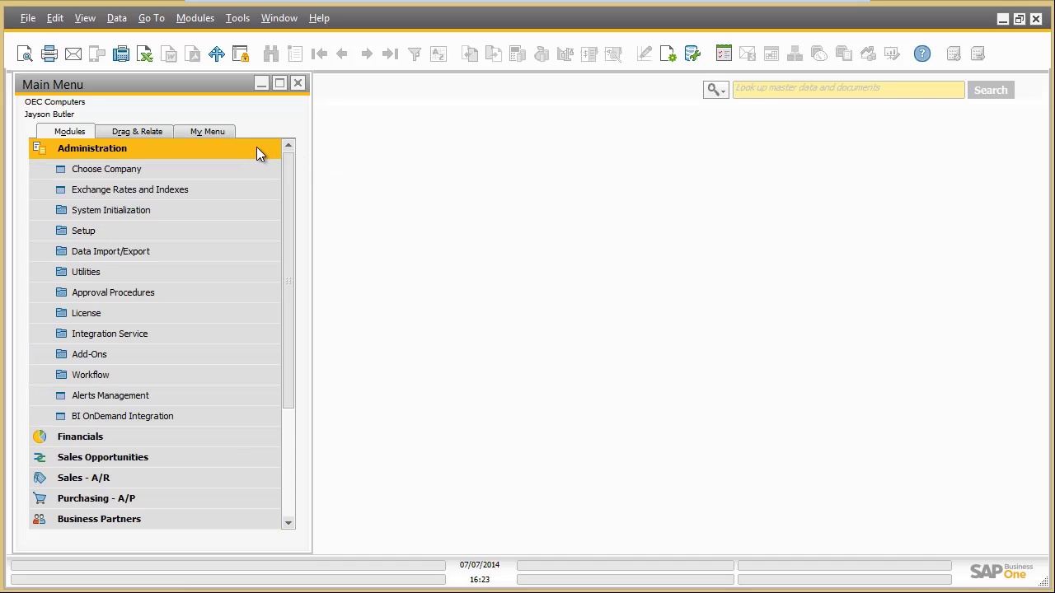
left_click(230, 209)
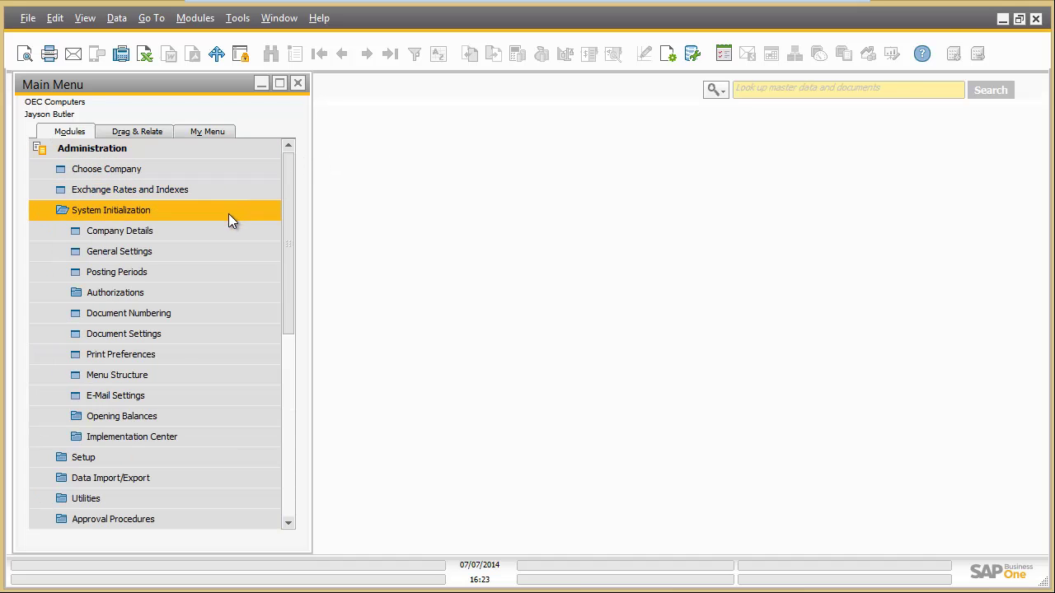
left_click(224, 251)
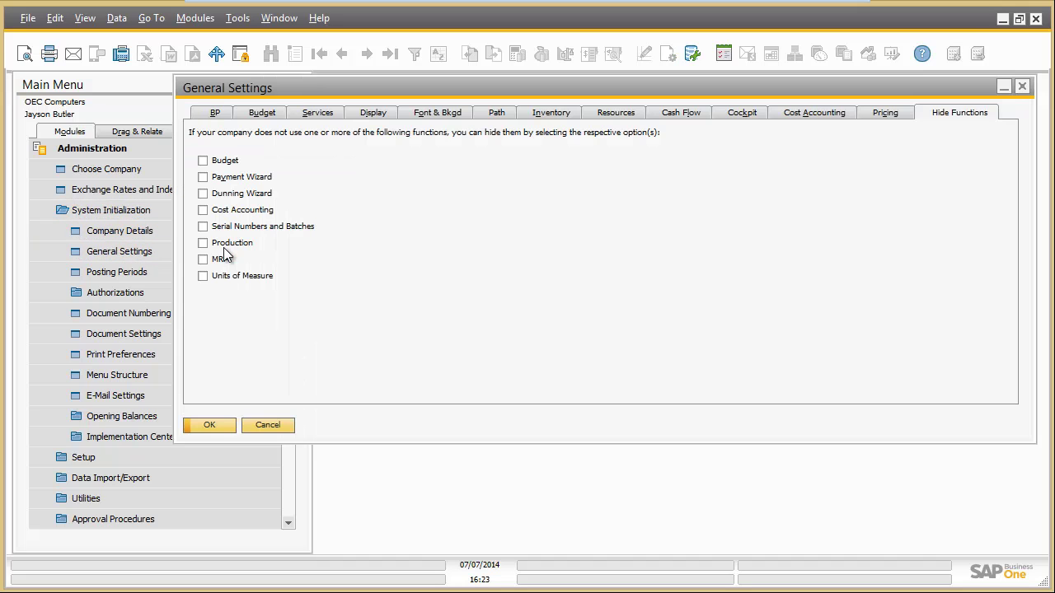
left_click(203, 177)
left_click(217, 424)
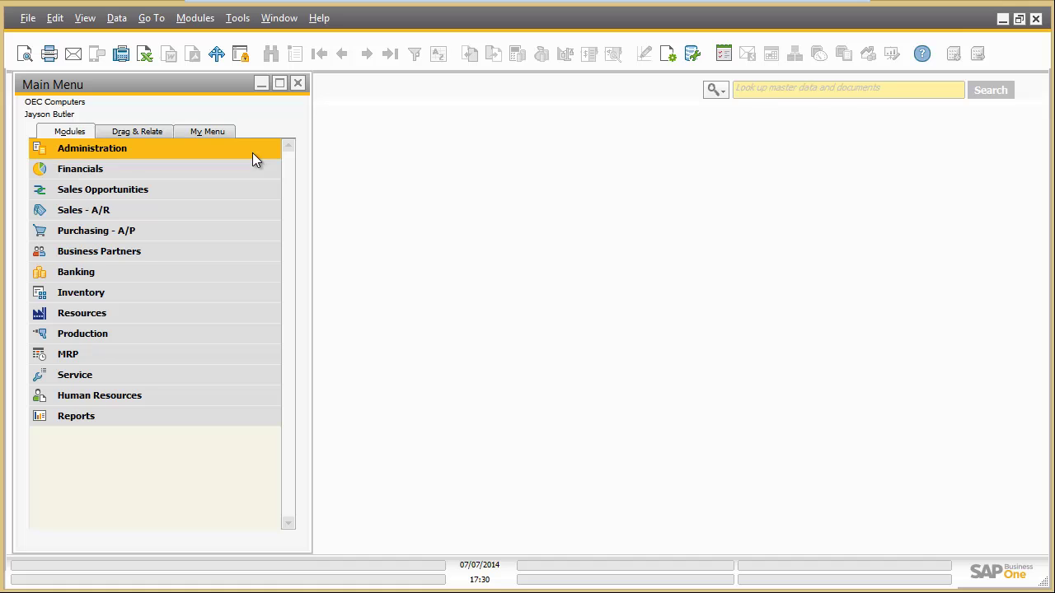
Add a UI configuration template with Sales_Operation as both its name and description.
left_click(252, 153)
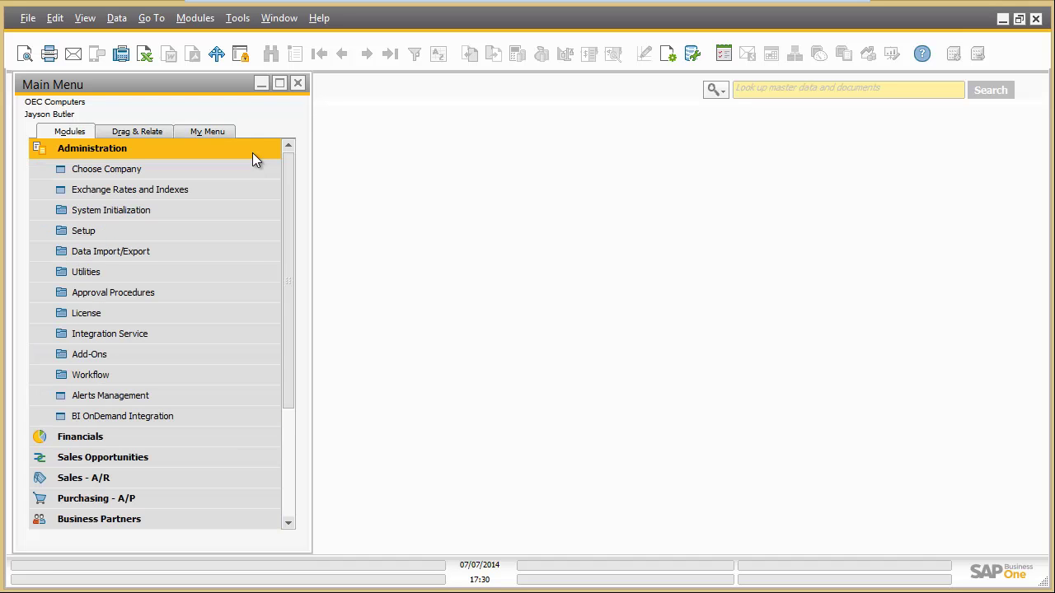
left_click(235, 271)
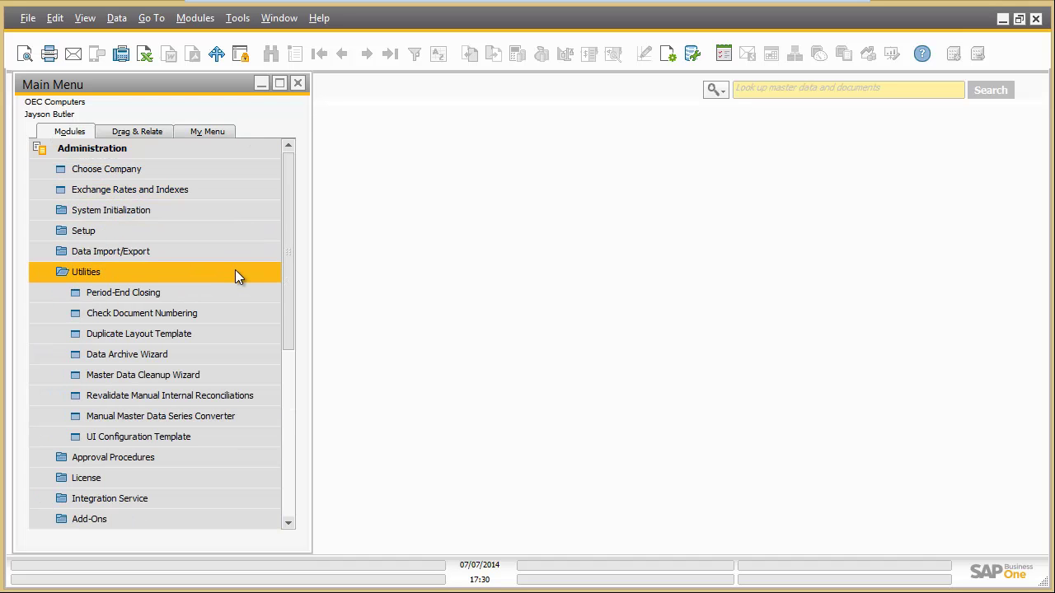
left_click(233, 437)
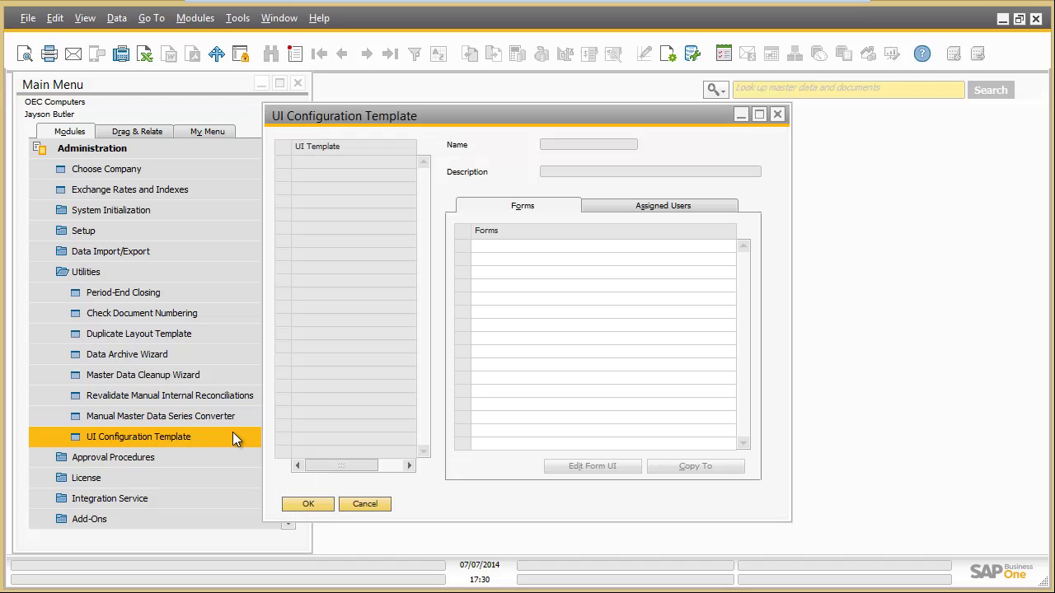
left_click(297, 56)
type("Sales_Operation")
key("Tab")
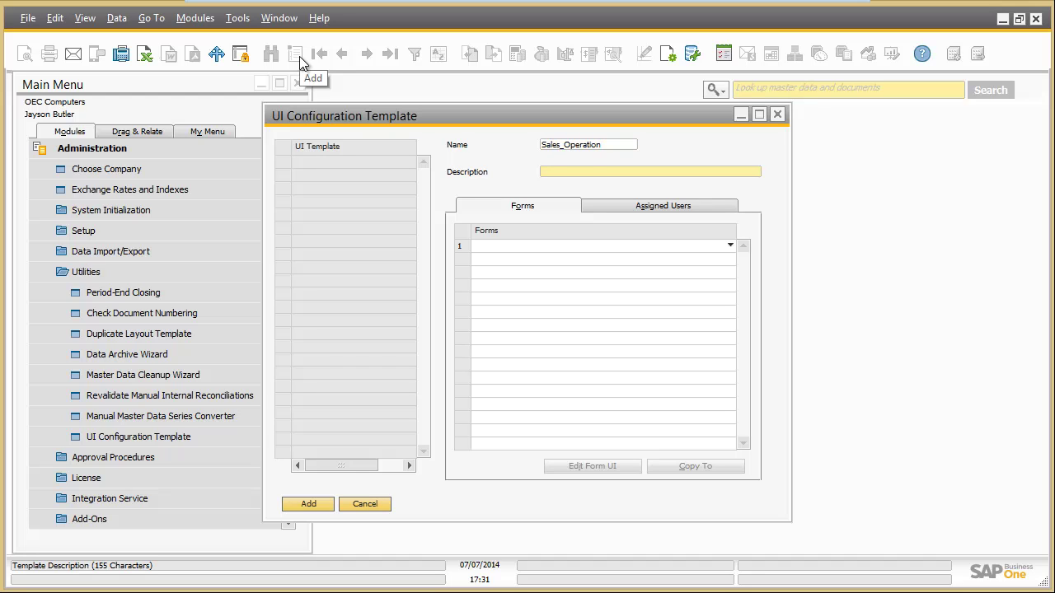
type("Sales_Operation")
left_click(326, 509)
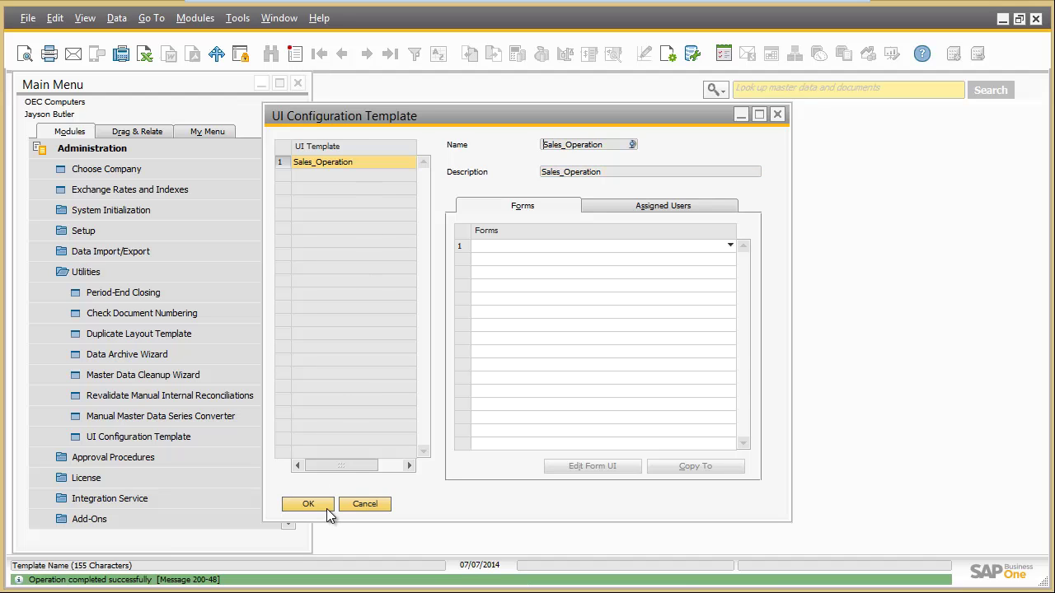
Add the Business Partner Master Data form to the Sales_Operation template and update it.
left_click(730, 247)
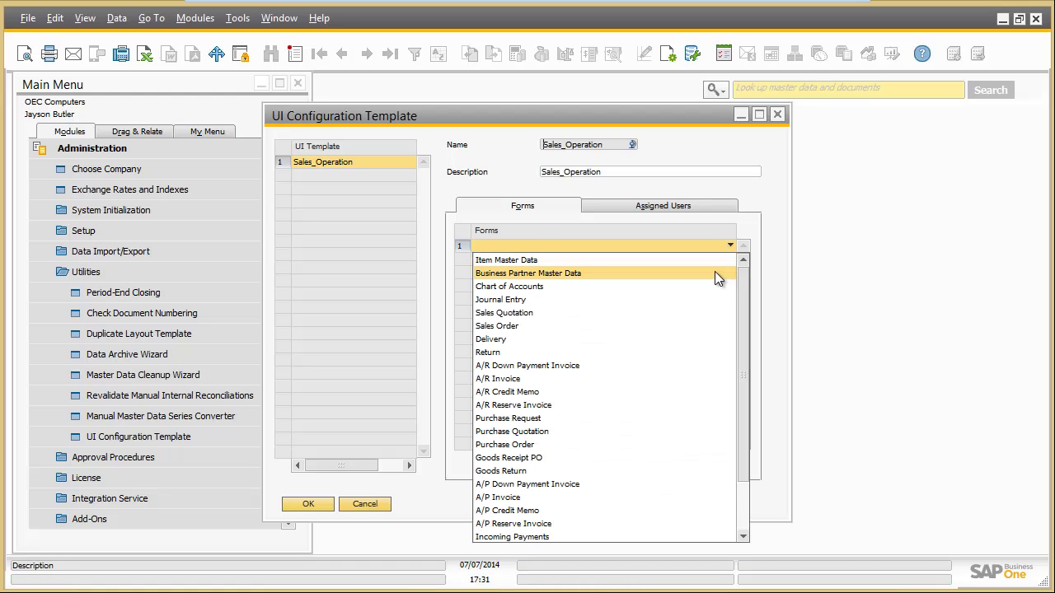
left_click(714, 273)
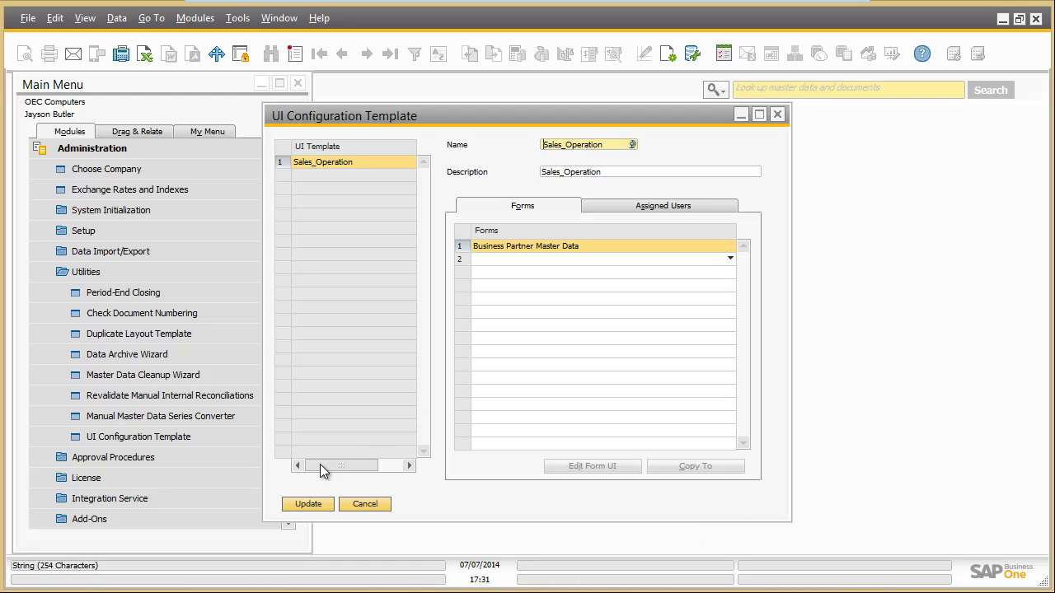
left_click(316, 505)
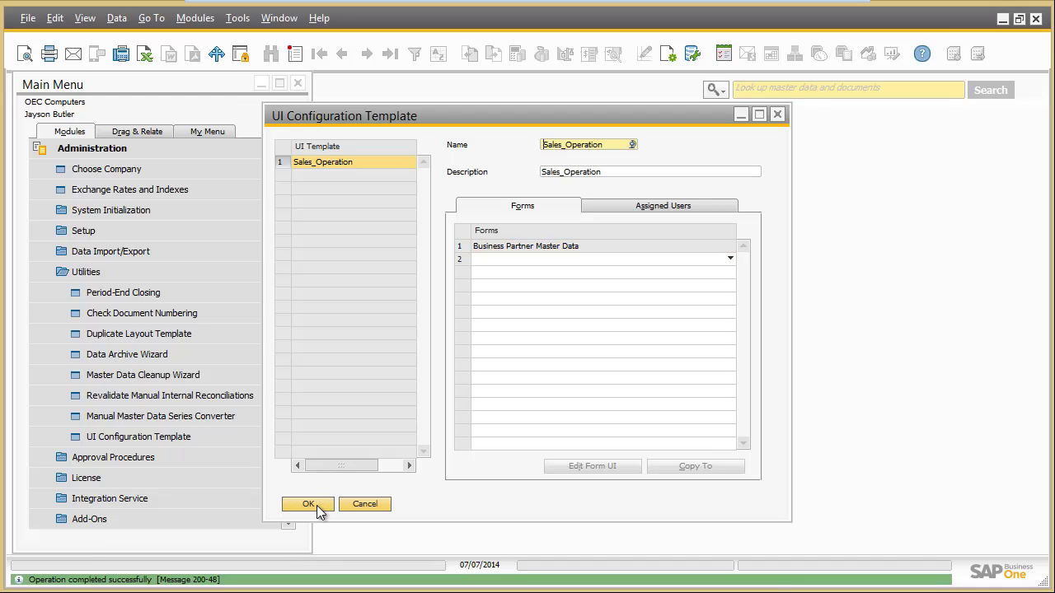
Open the Business Partner Master Data form for UI editing and hide its BP Channel Code field.
left_click(464, 247)
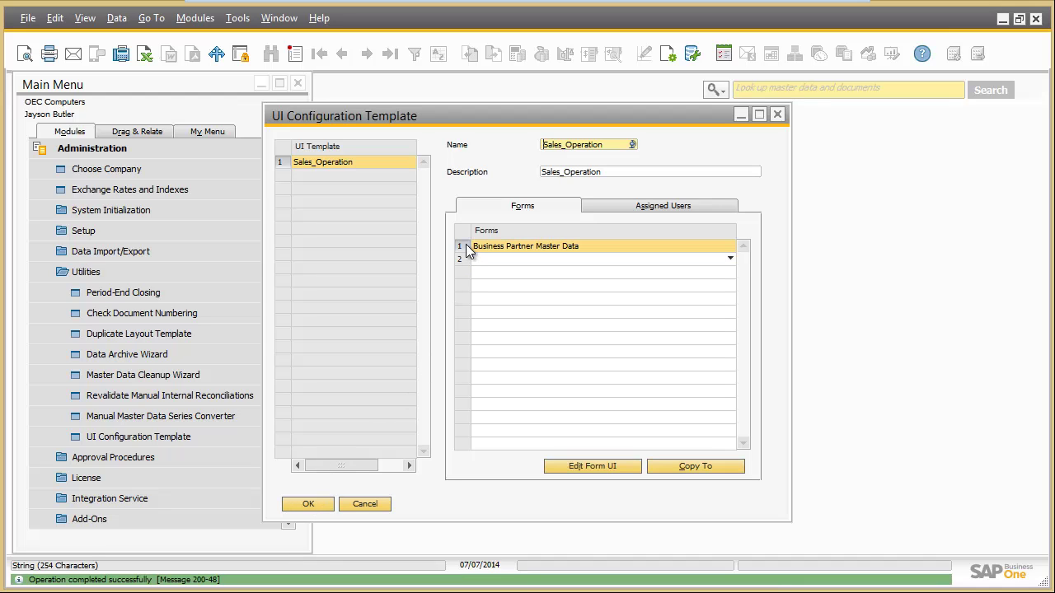
left_click(581, 467)
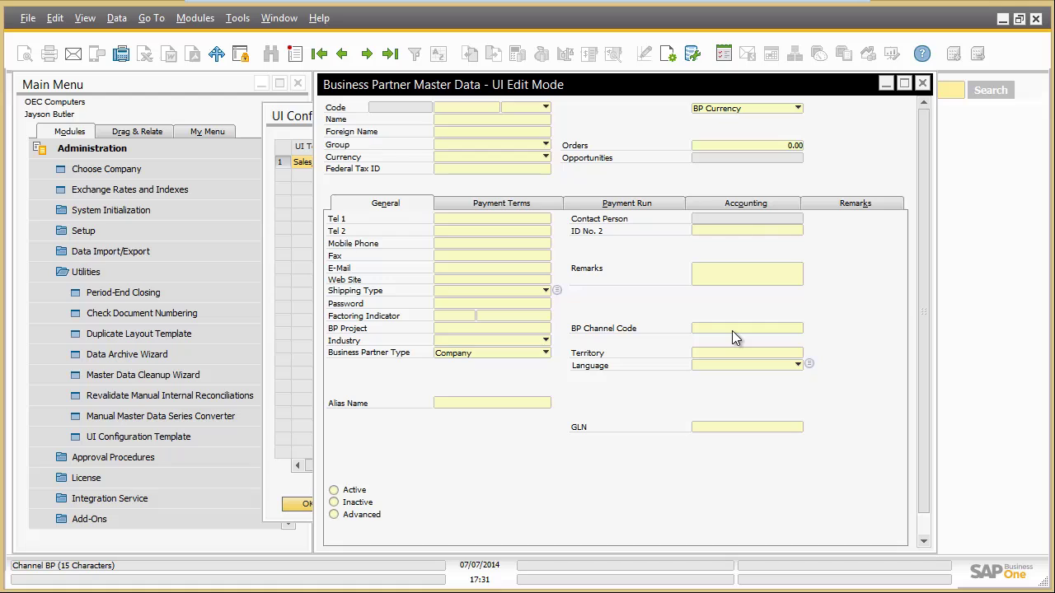
left_click(732, 333)
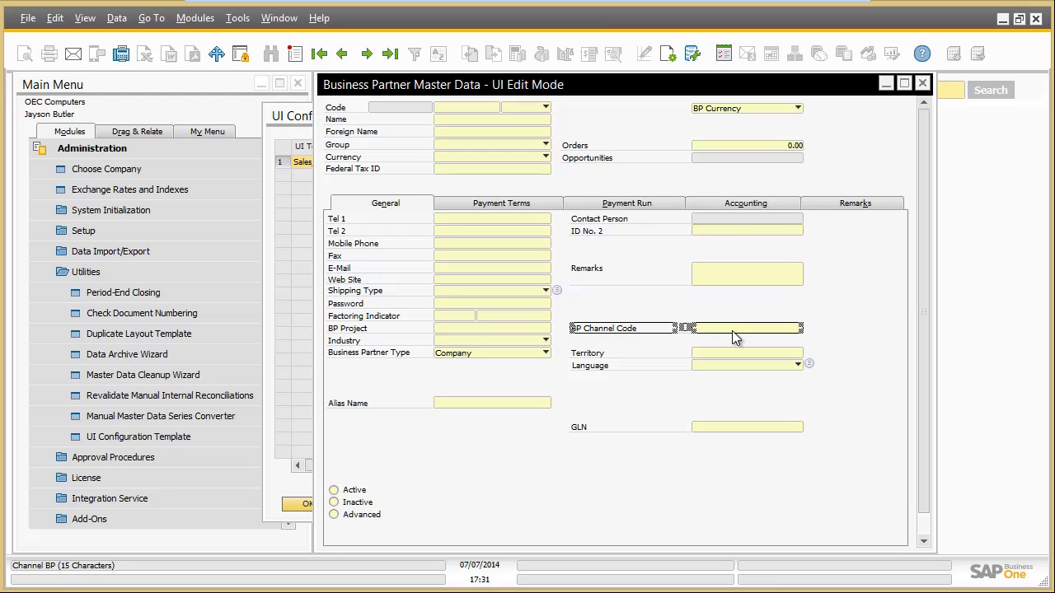
right_click(732, 330)
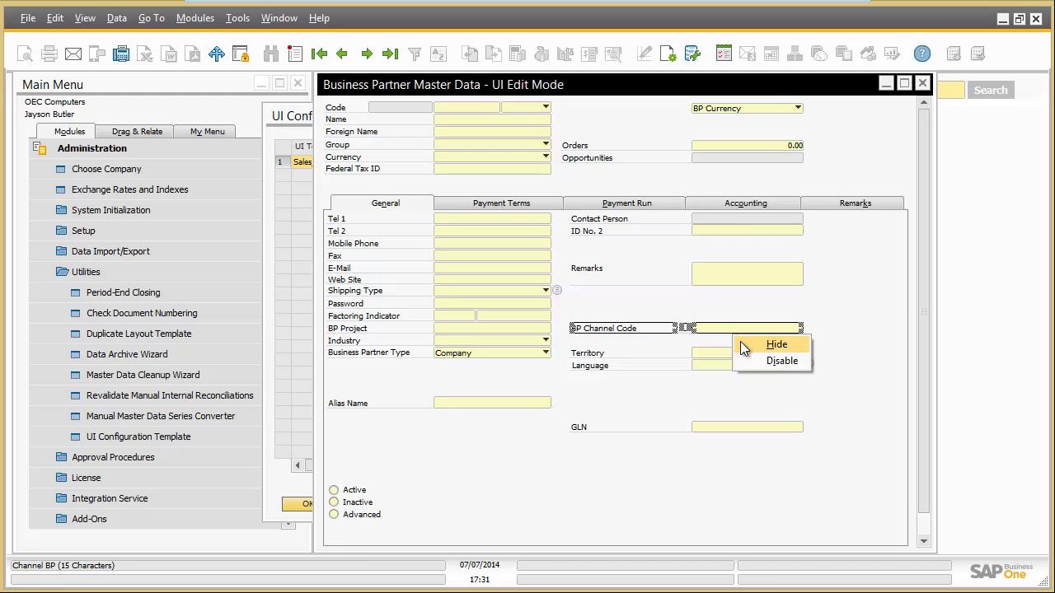
left_click(740, 346)
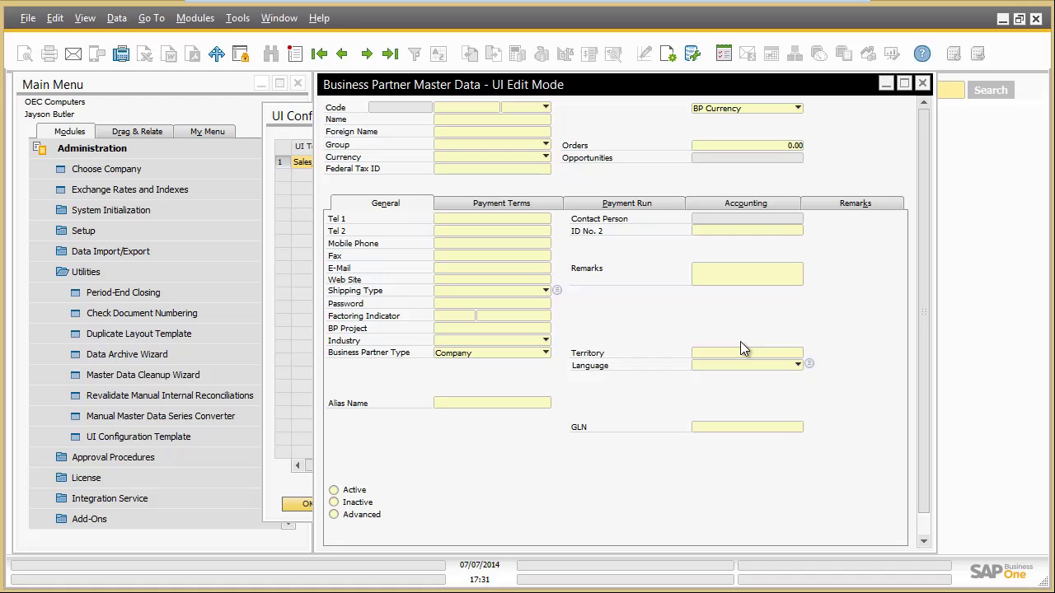
Make the Accounting section of the Business Partner Master Data form invisible in the form's UI element settings.
left_click(667, 54)
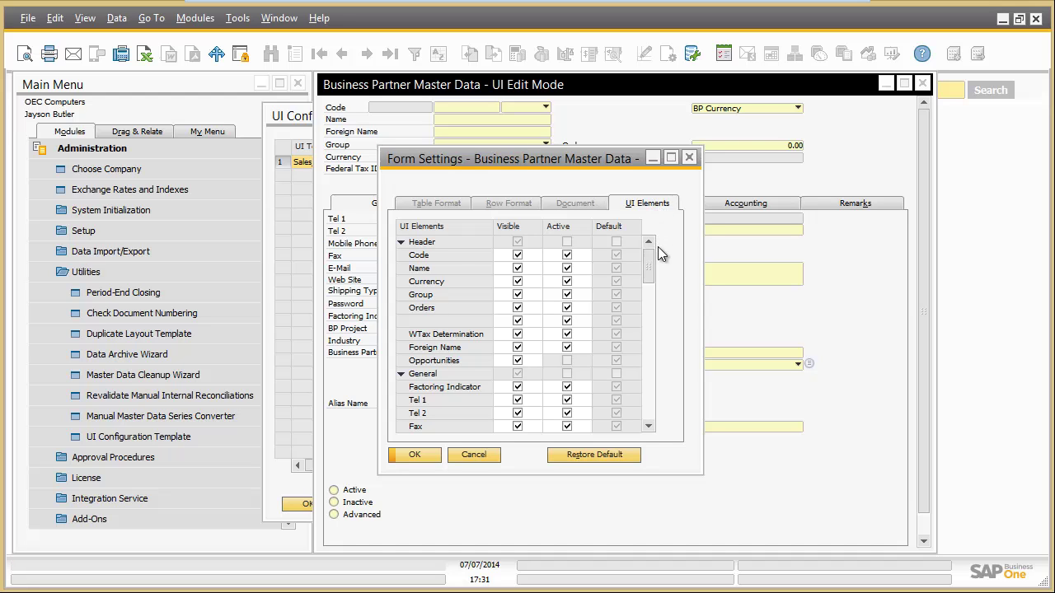
left_click_drag(651, 262, 651, 332)
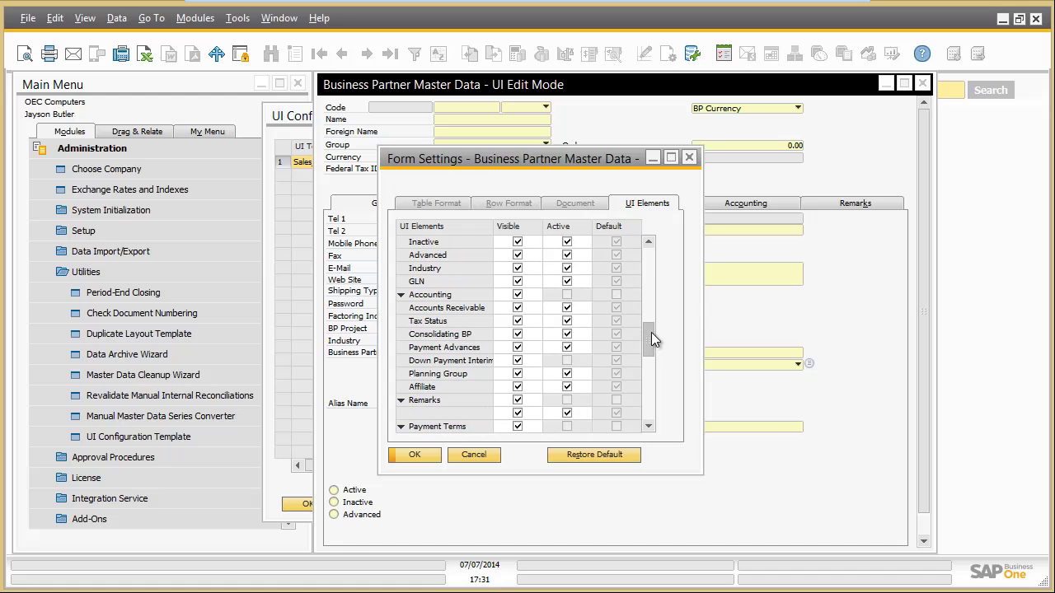
left_click(518, 296)
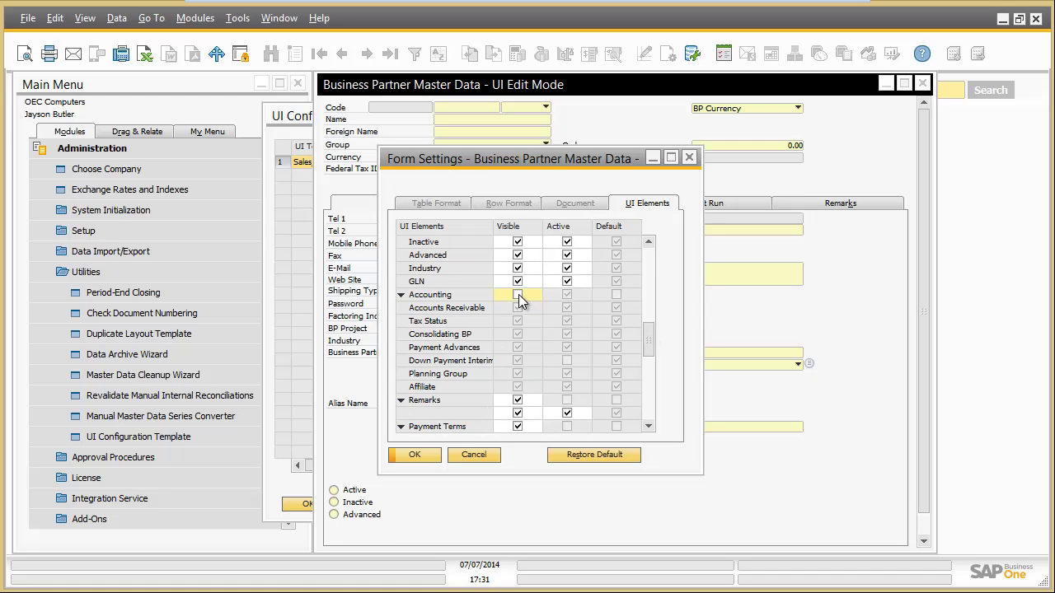
left_click(434, 457)
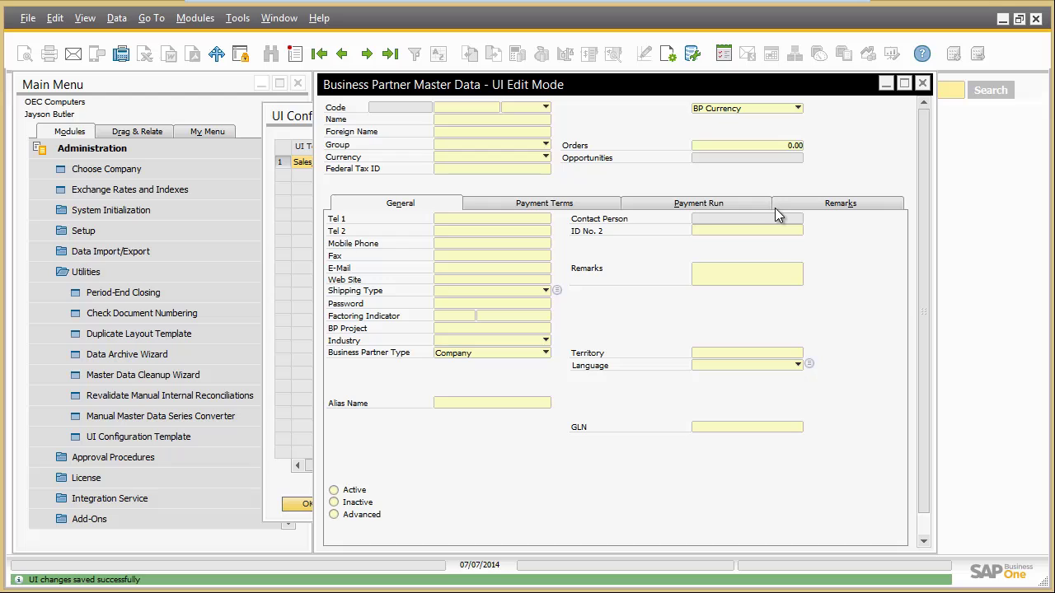
Disable the Group field in the form header.
left_click(513, 146)
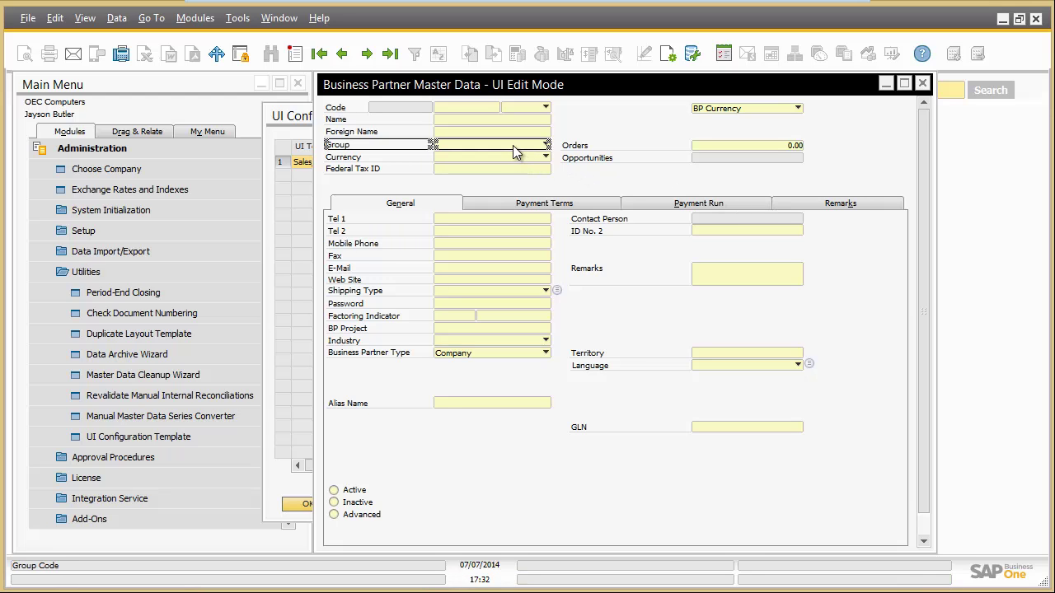
right_click(514, 151)
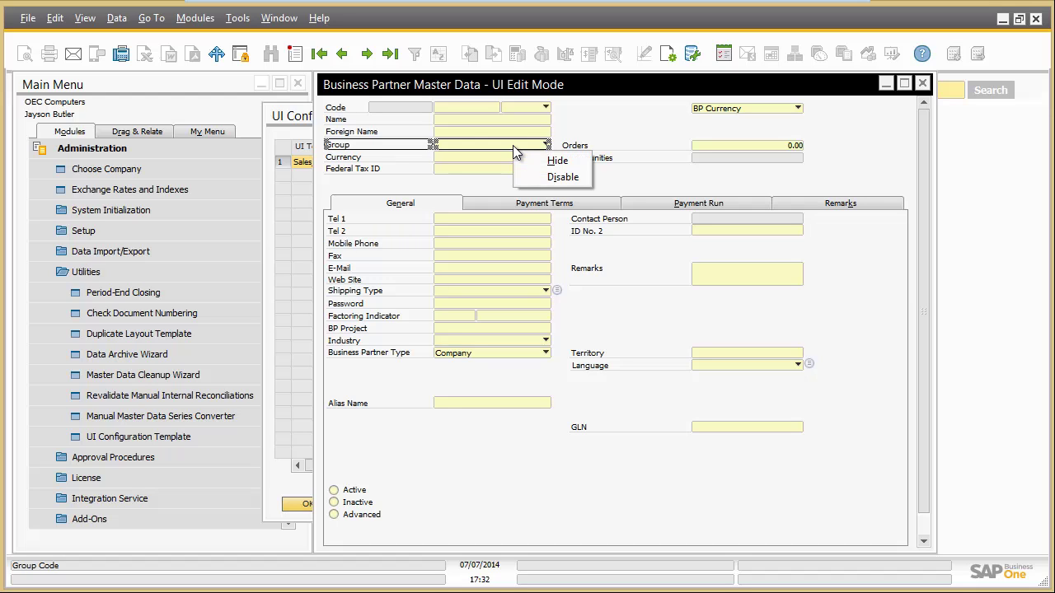
key("Down")
key("Down")
key("Return")
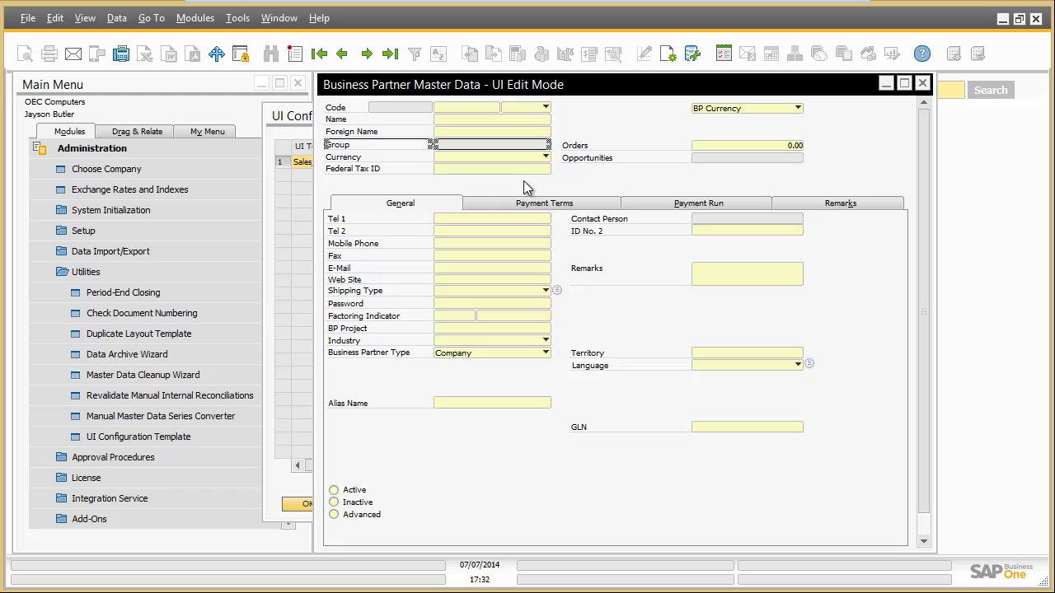
Move the Credit Limit field from Payment Terms to the General section, between Business Partner Type and Alias Name.
left_click(600, 203)
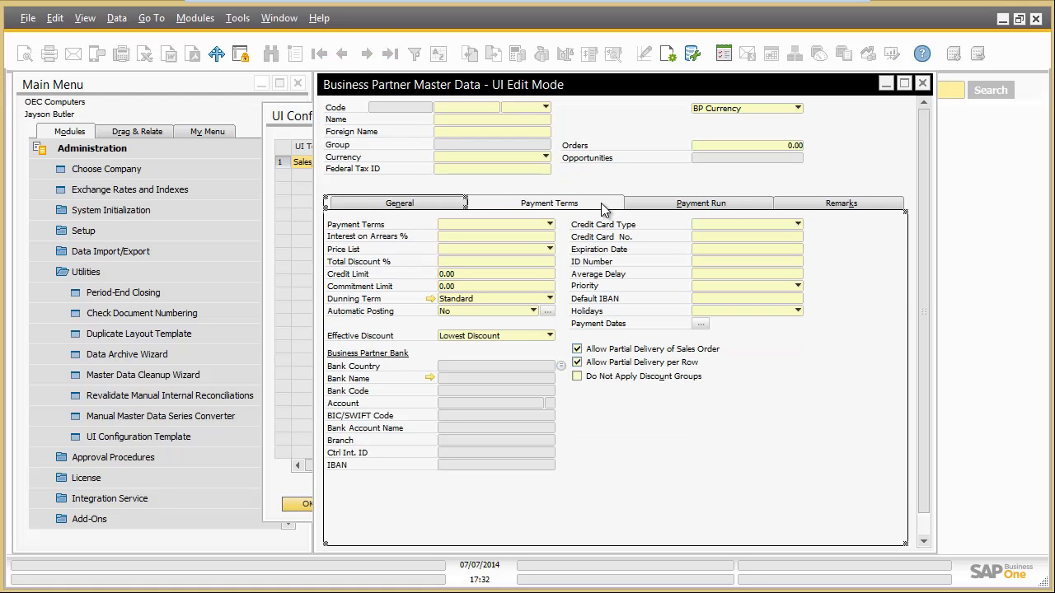
left_click(530, 273)
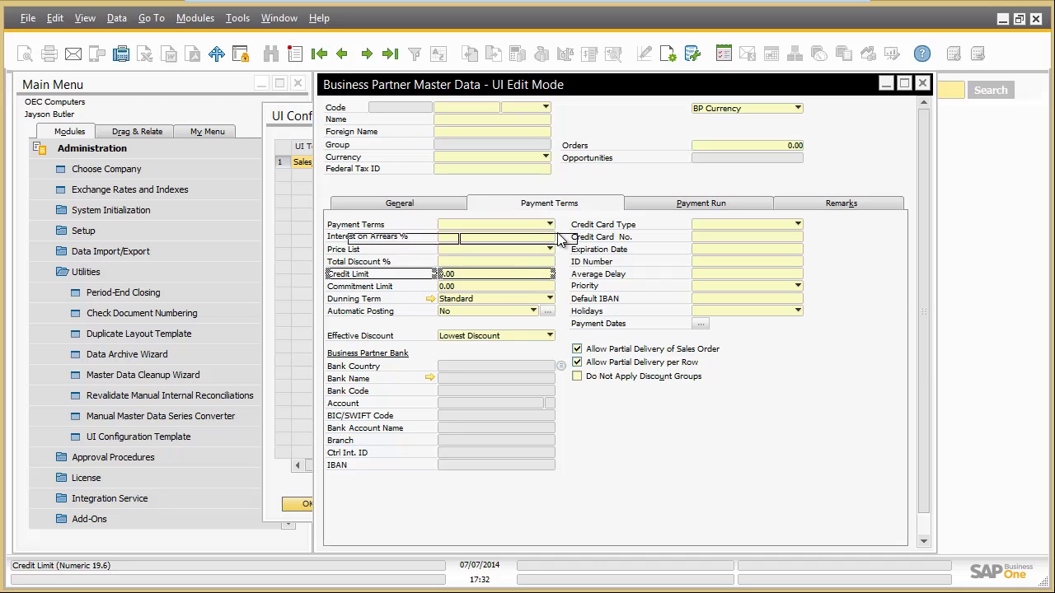
left_click_drag(645, 202, 756, 177)
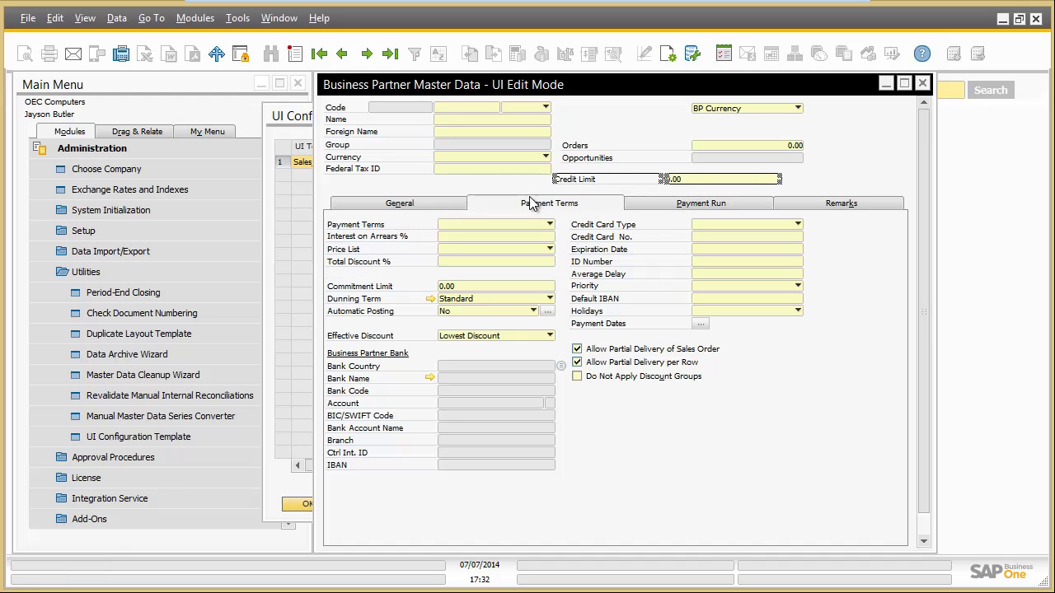
left_click(441, 206)
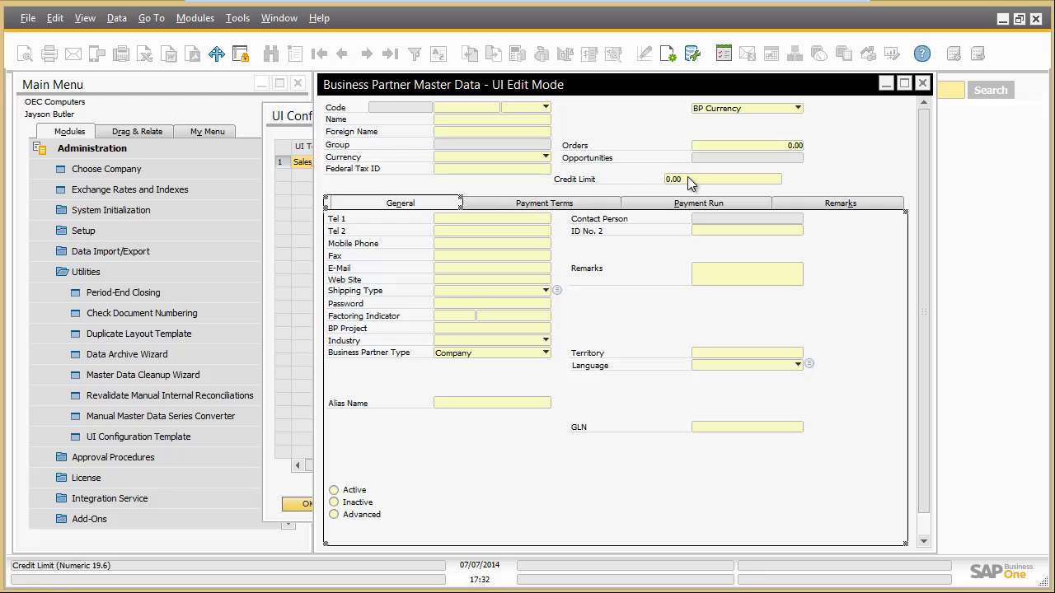
left_click_drag(687, 176, 512, 355)
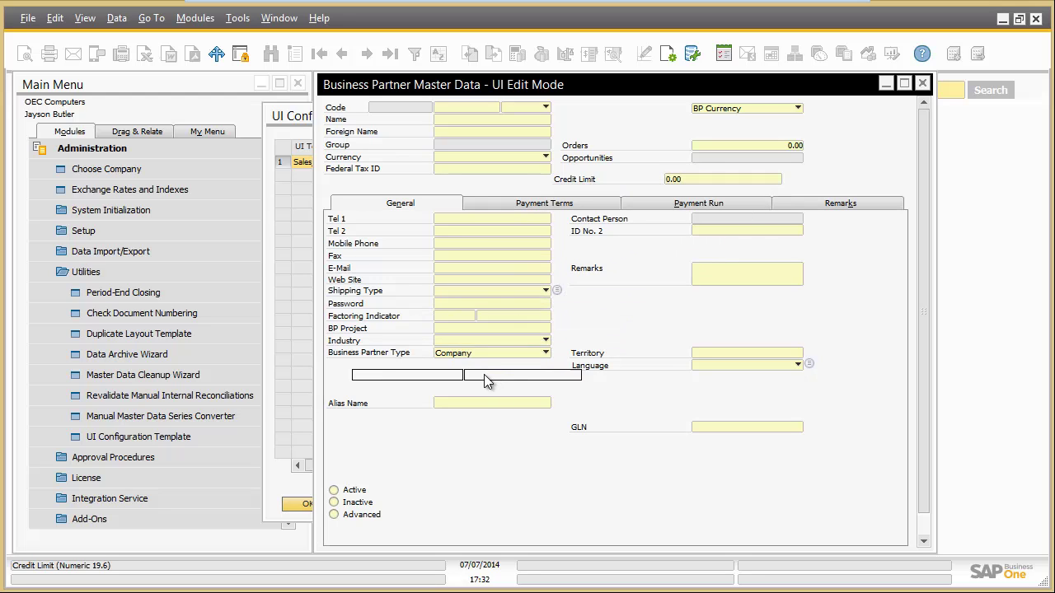
left_click_drag(481, 374, 460, 373)
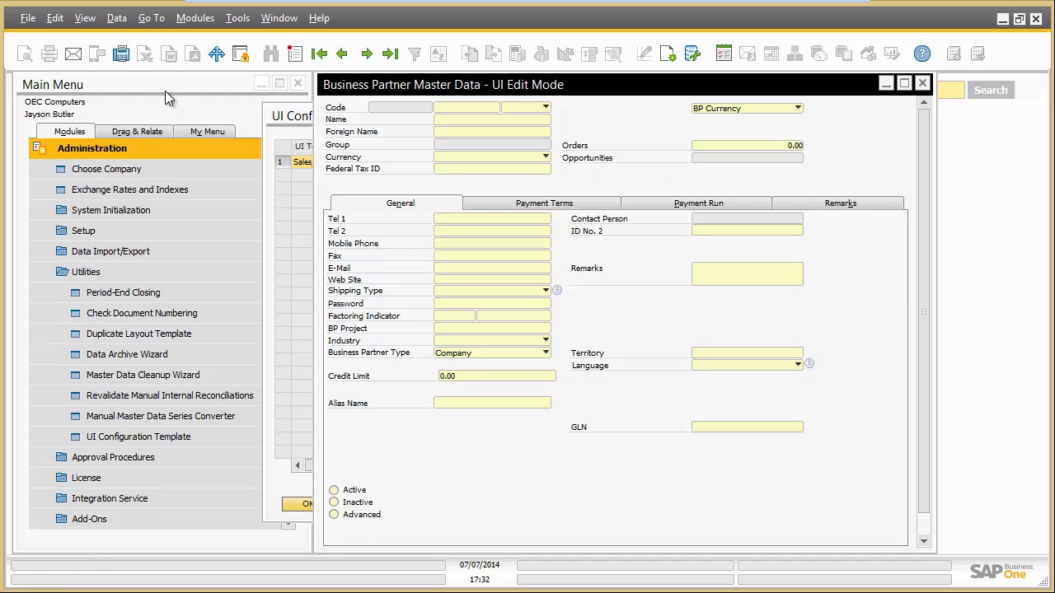
Display the user-defined fields and move the ABC-Category field into the form header below Opportunities.
left_click(86, 18)
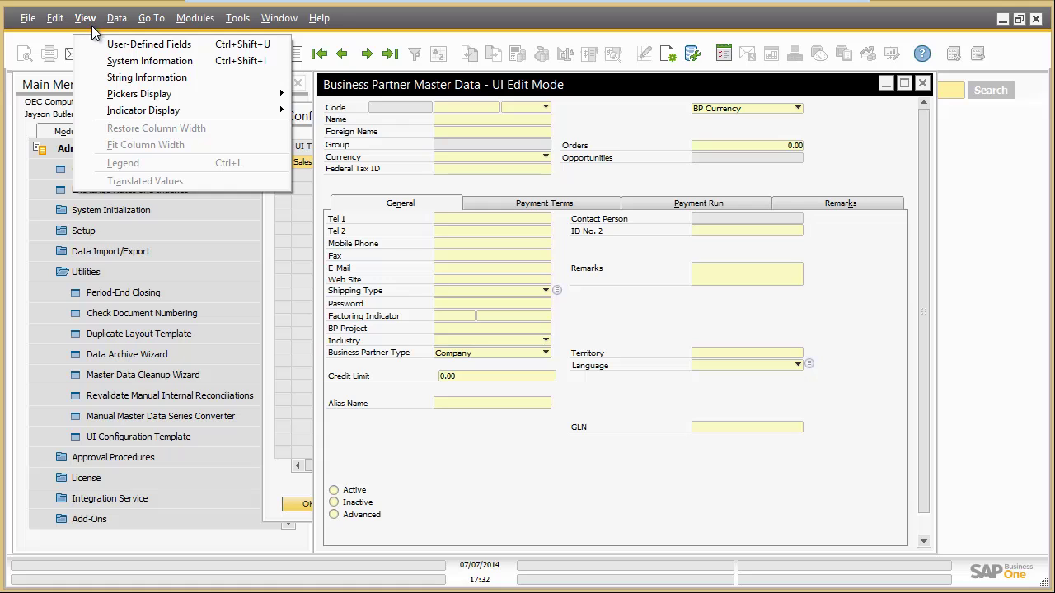
left_click(100, 47)
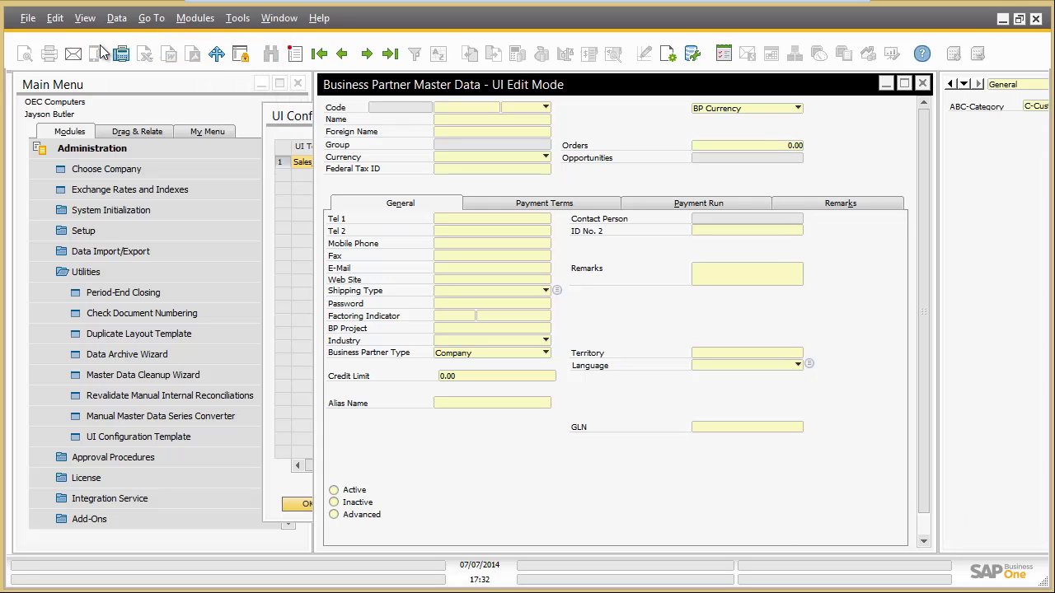
left_click_drag(405, 86, 205, 85)
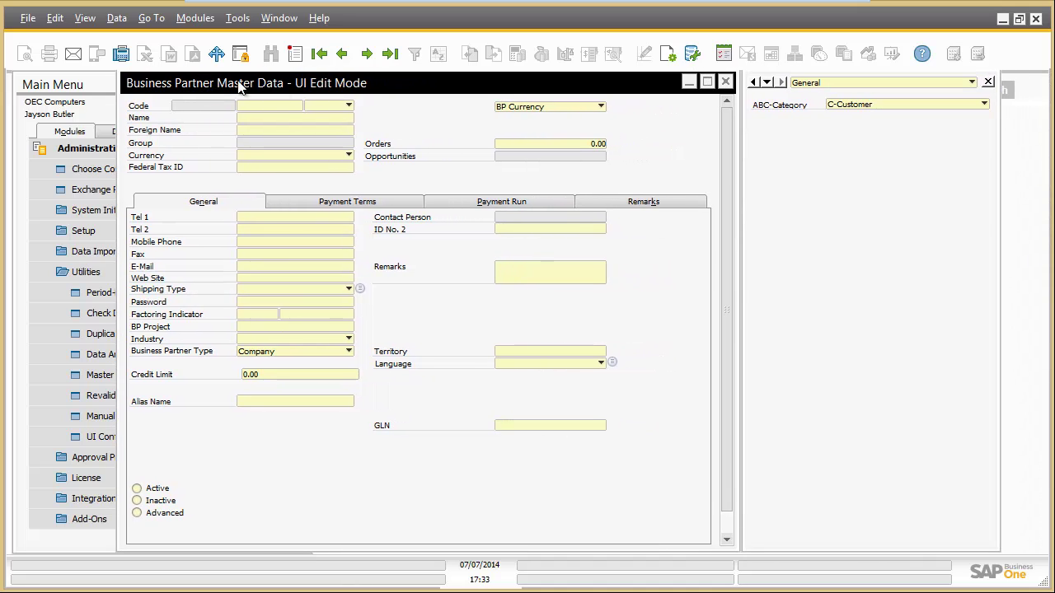
left_click_drag(855, 107, 506, 180)
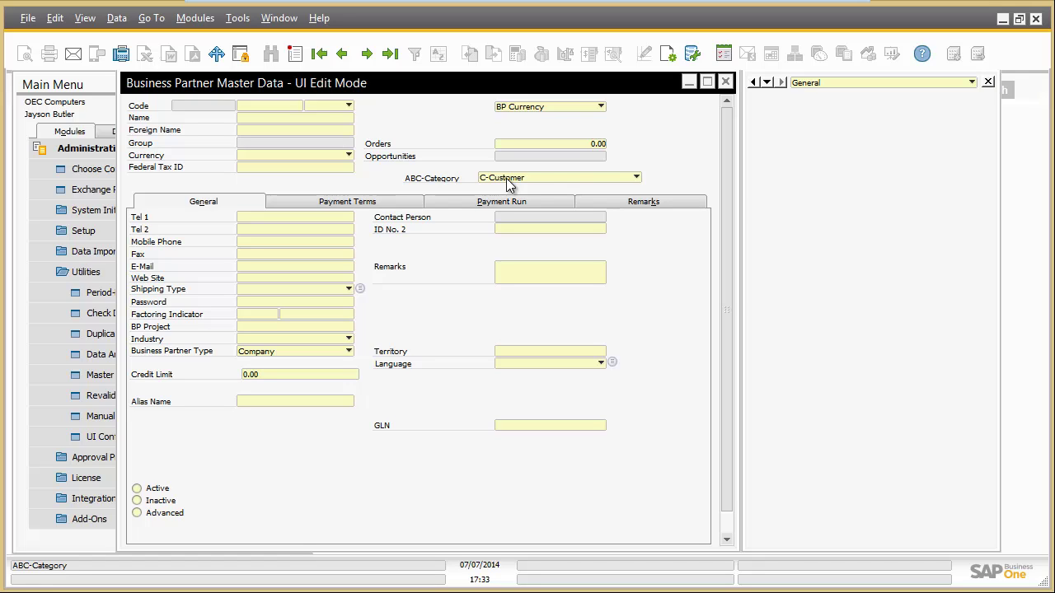
Save the UI changes to the Business Partner Master Data form and close its edit mode.
right_click(657, 175)
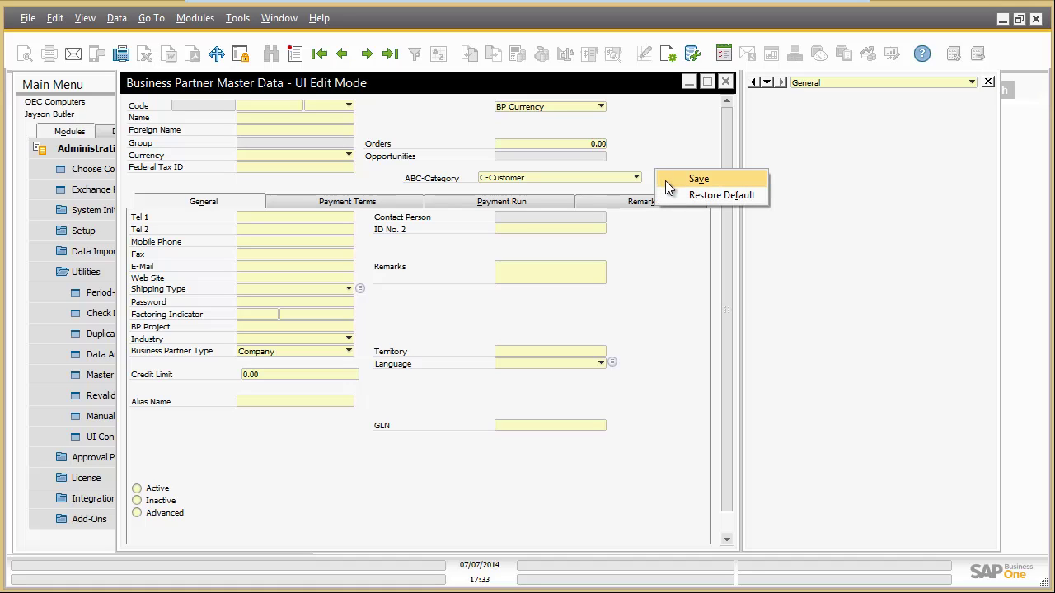
left_click(668, 183)
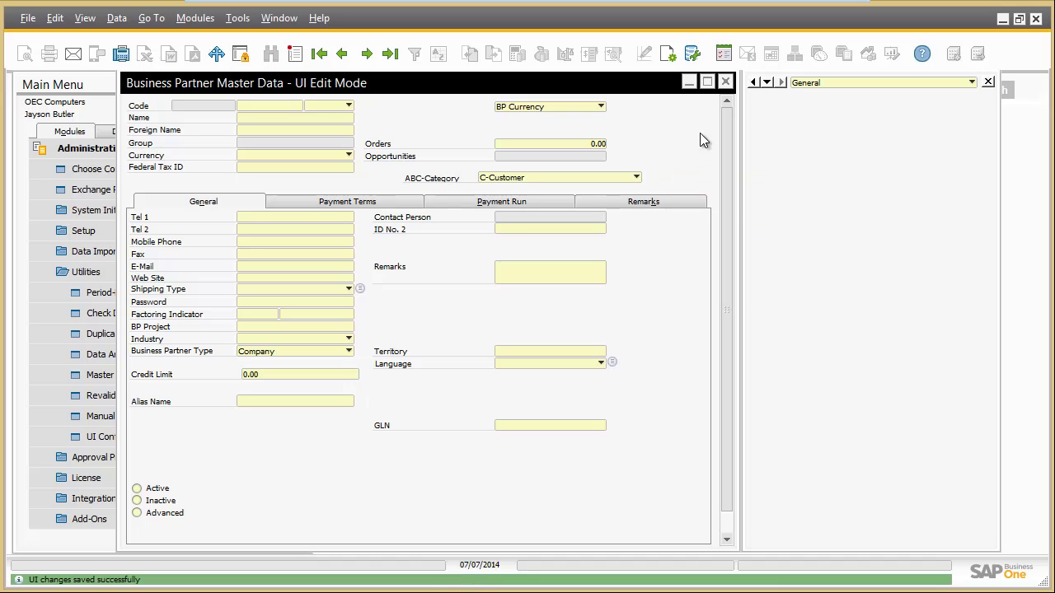
left_click(725, 83)
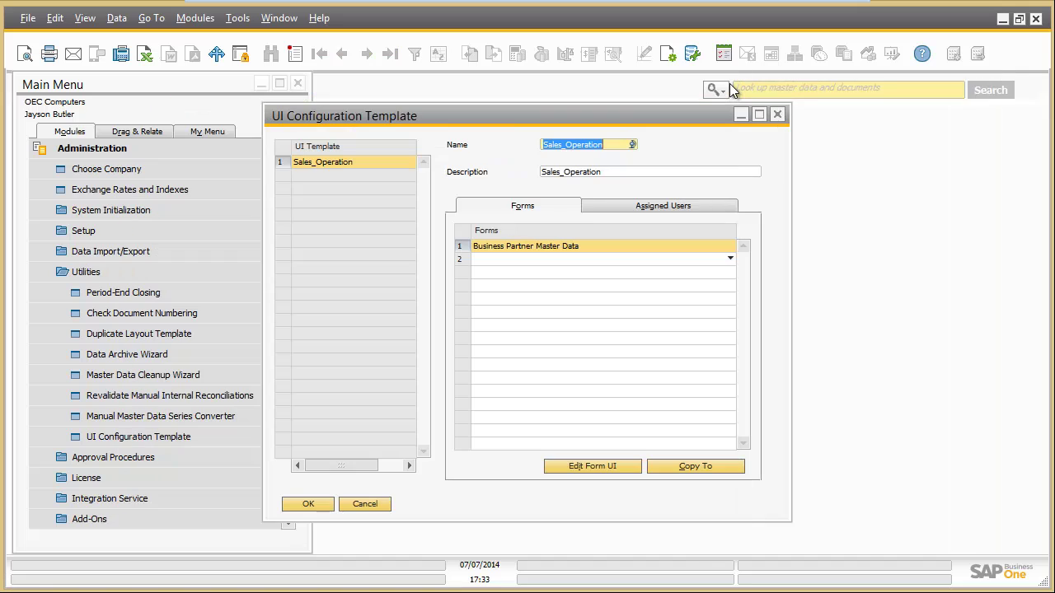
Assign the Sales_Operation UI template to the user in row 28 and update the template.
left_click(699, 206)
left_click(487, 430)
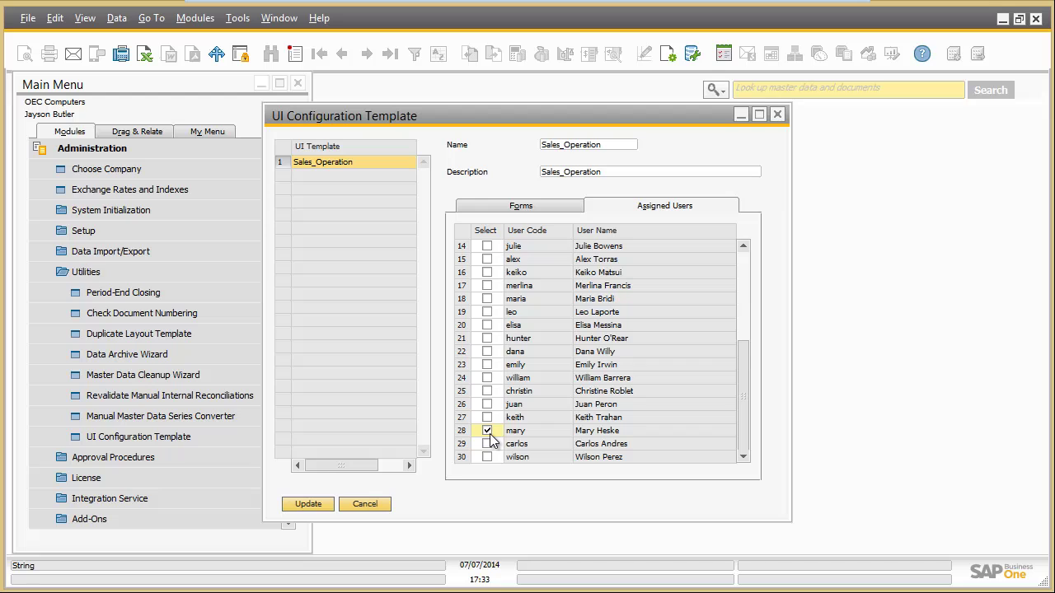
left_click(308, 505)
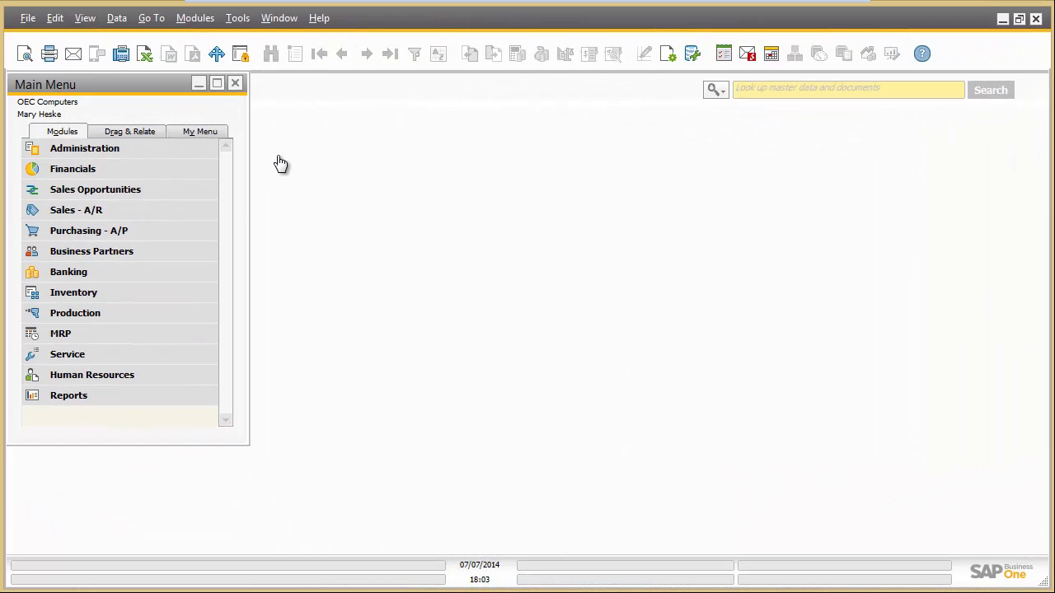
Open the Business Partner Master Data form in the assigned user's session to view the customized layout.
left_click(193, 250)
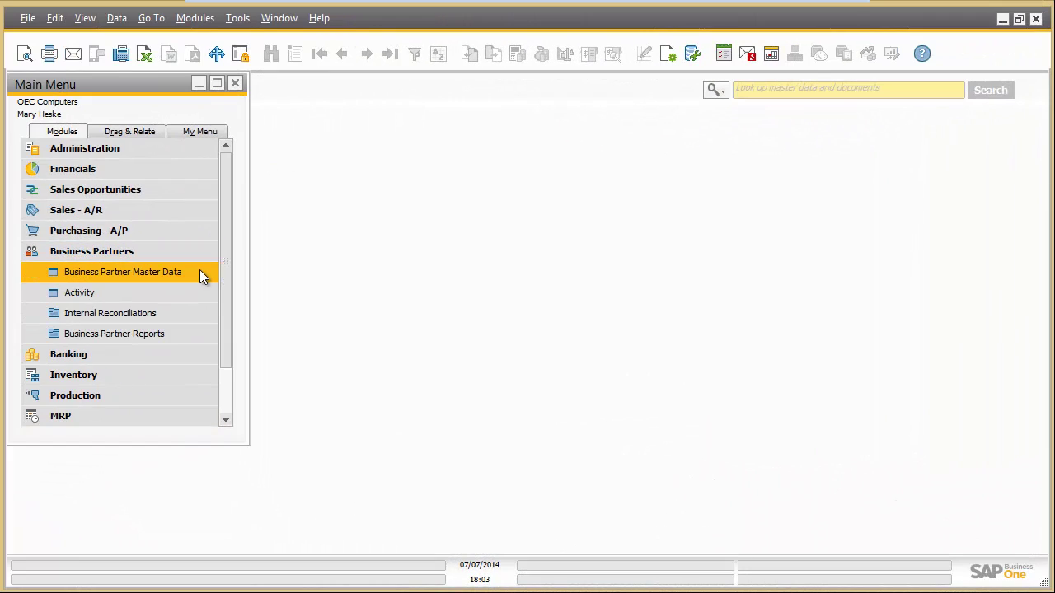
left_click(199, 270)
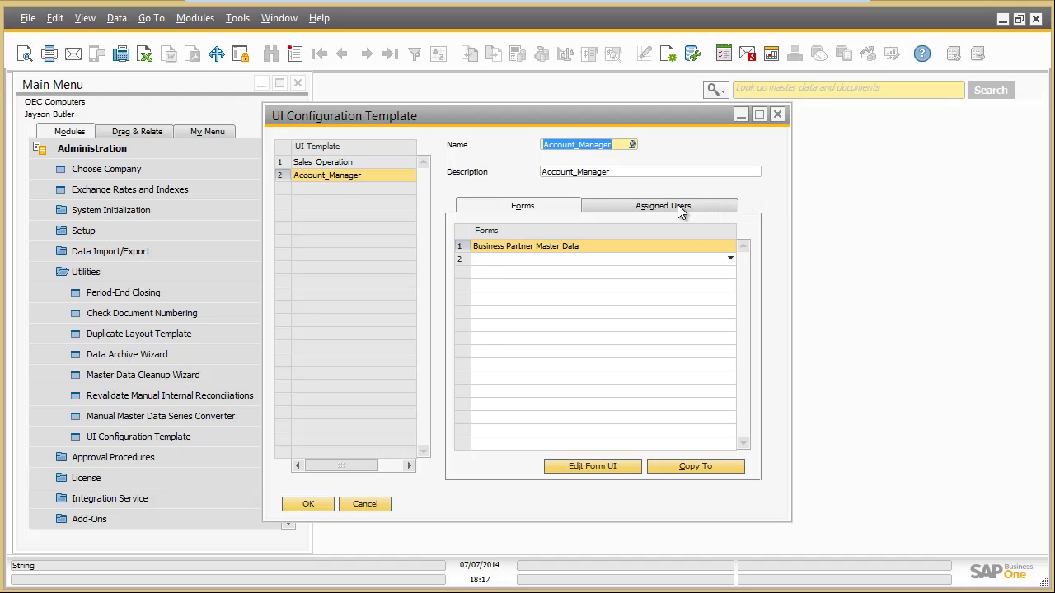
Assign the Account_Manager UI template to the user in row 28 and update the template.
left_click(681, 208)
left_click(487, 430)
left_click(323, 505)
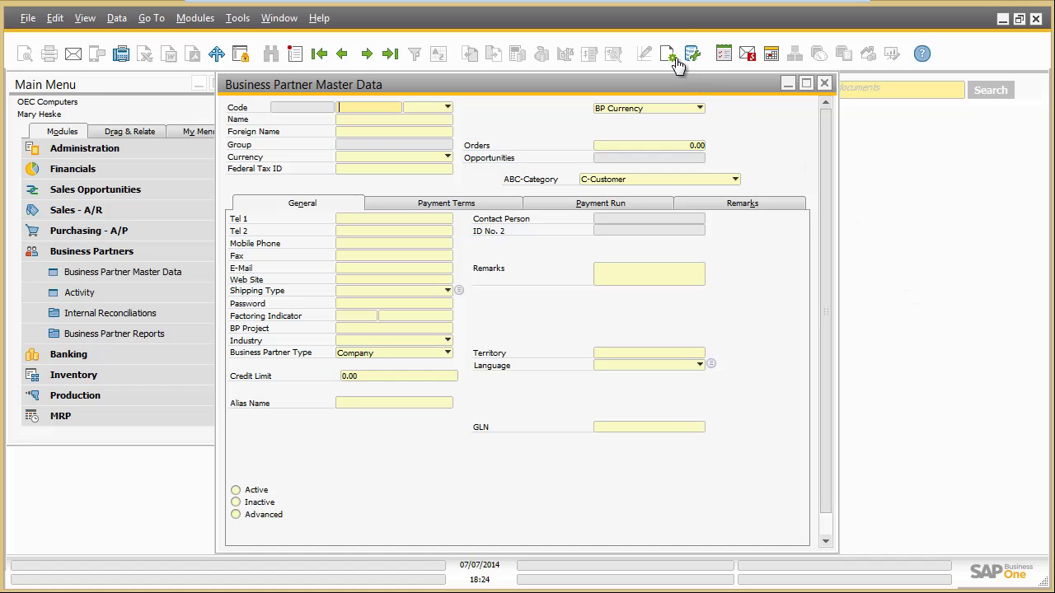
Set the UI template in the Business Partner Master Data form settings to Account_Manager and apply it.
left_click(670, 54)
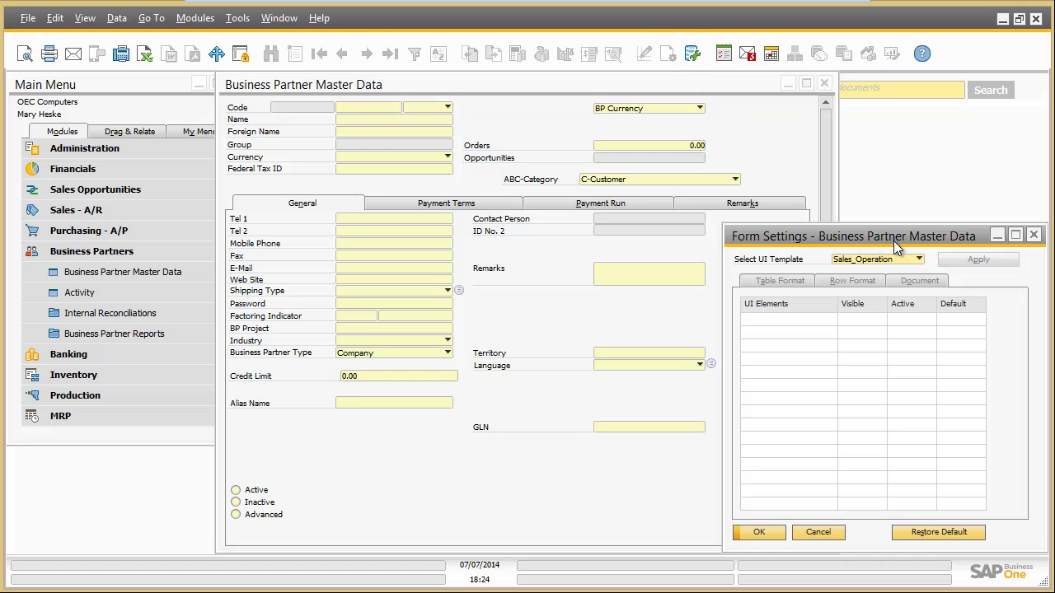
left_click(918, 259)
left_click(903, 286)
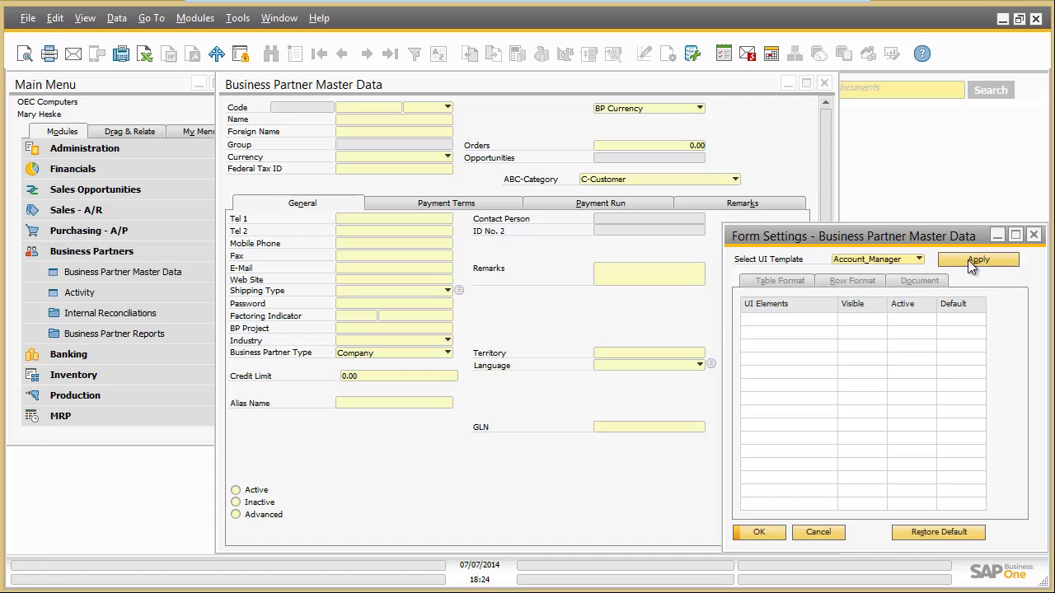
left_click(973, 258)
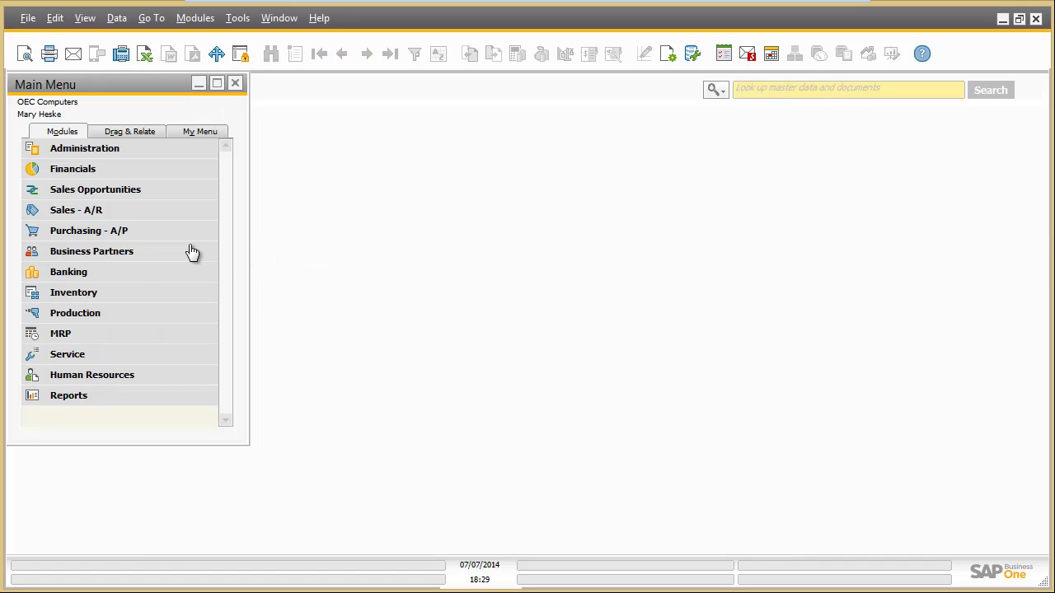
Open the Business Partner Master Data form and switch it to UI edit mode.
left_click(188, 243)
left_click(195, 270)
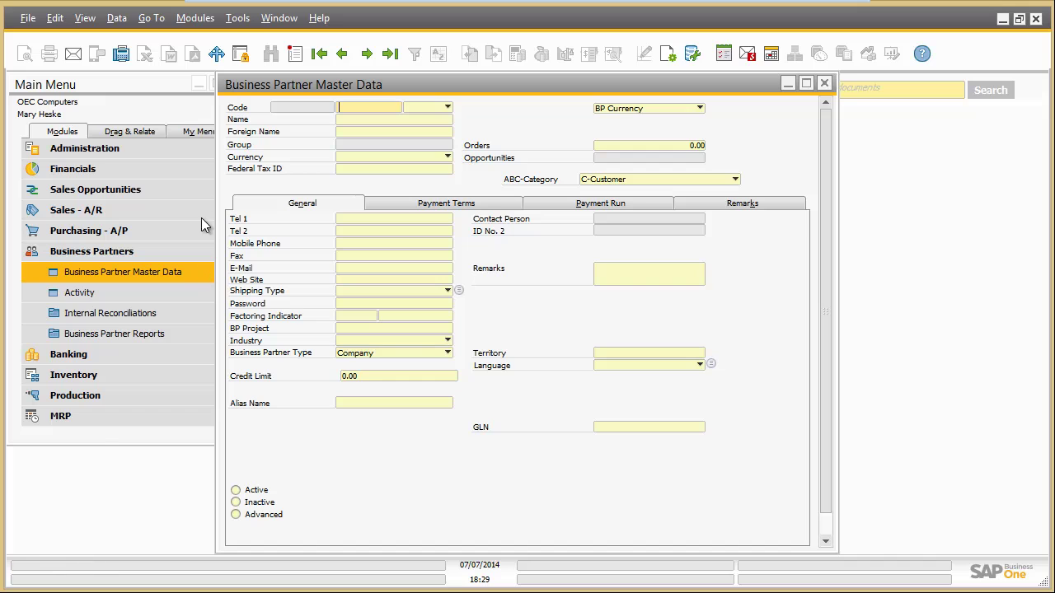
left_click(238, 18)
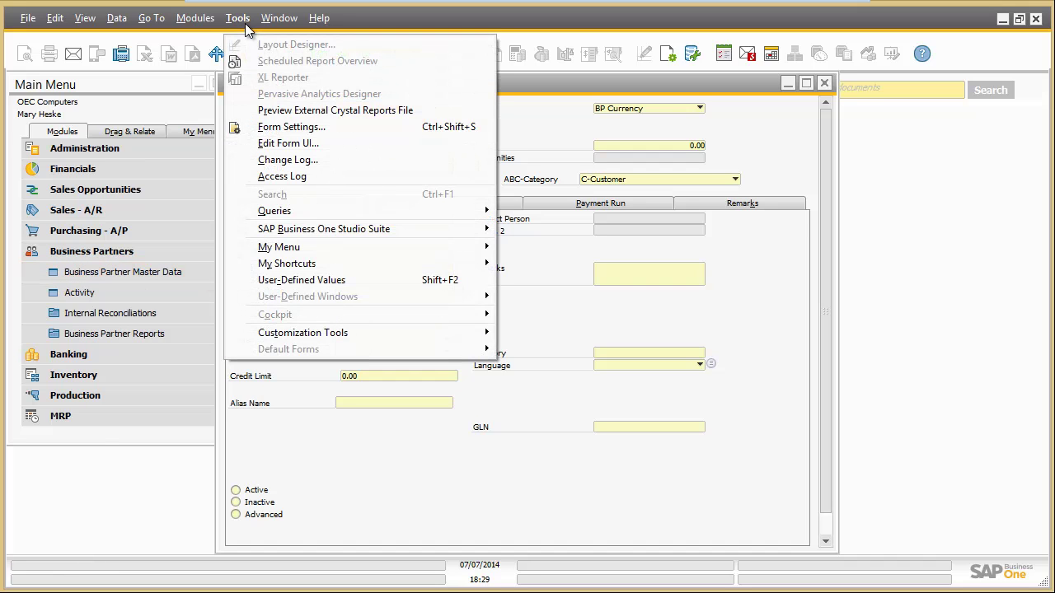
left_click(288, 144)
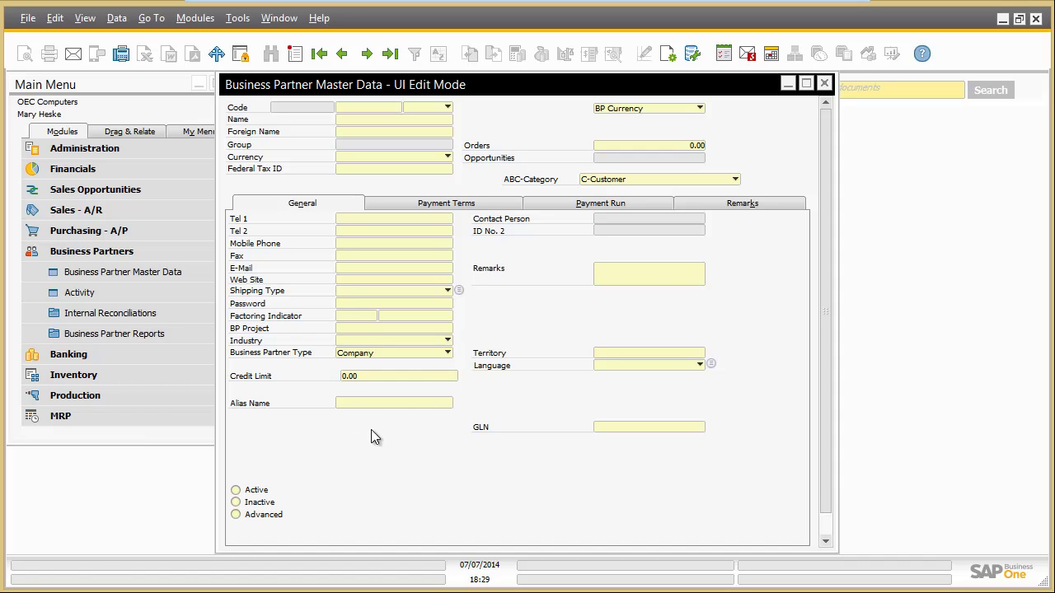
Move the Active, Inactive and Advanced options together up to just below Alias Name in the General section.
mouse_move(232, 467)
left_mouse_down()
mouse_move(257, 505)
mouse_move(337, 538)
left_mouse_up()
left_click_drag(325, 503, 328, 443)
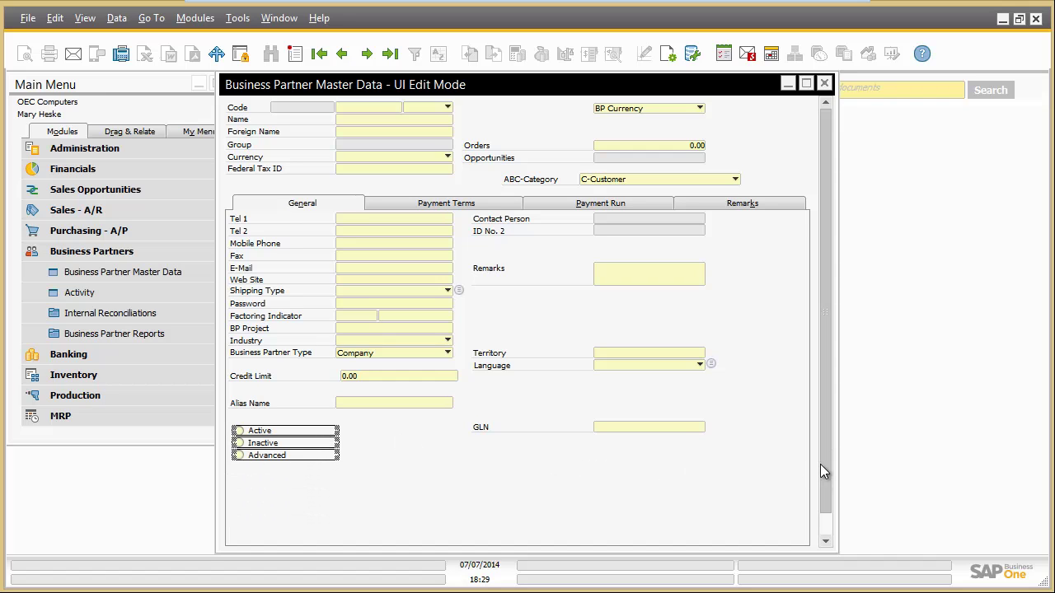
Select the Find and Cancel buttons below the General section of the form.
scroll(820, 464, "down", 1)
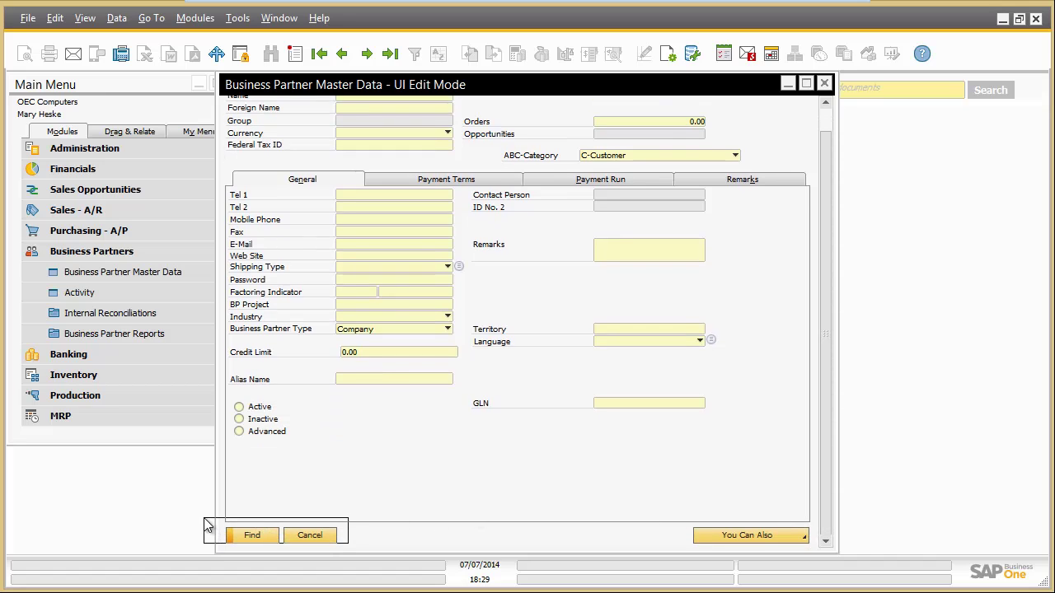